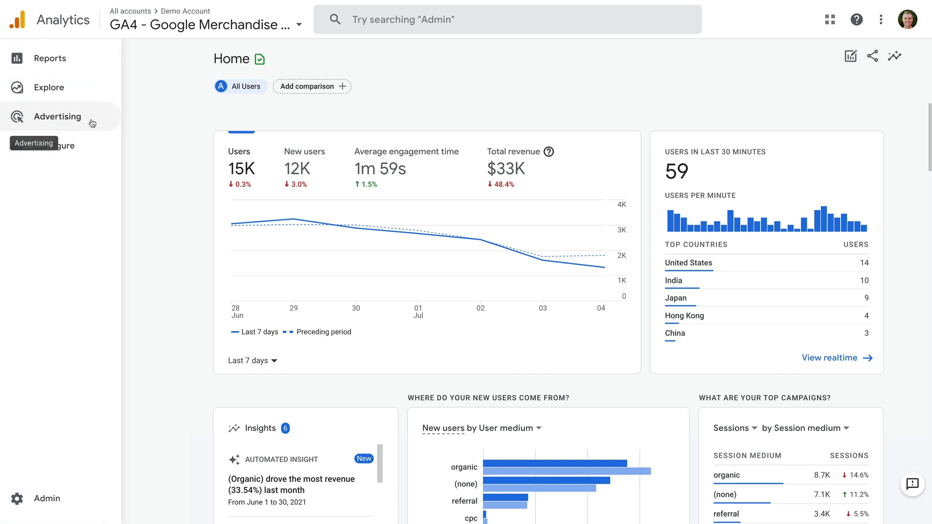
# - Show the Advertising attribution Model comparison report of last click versus linear by channel
pyautogui.click(91, 121)
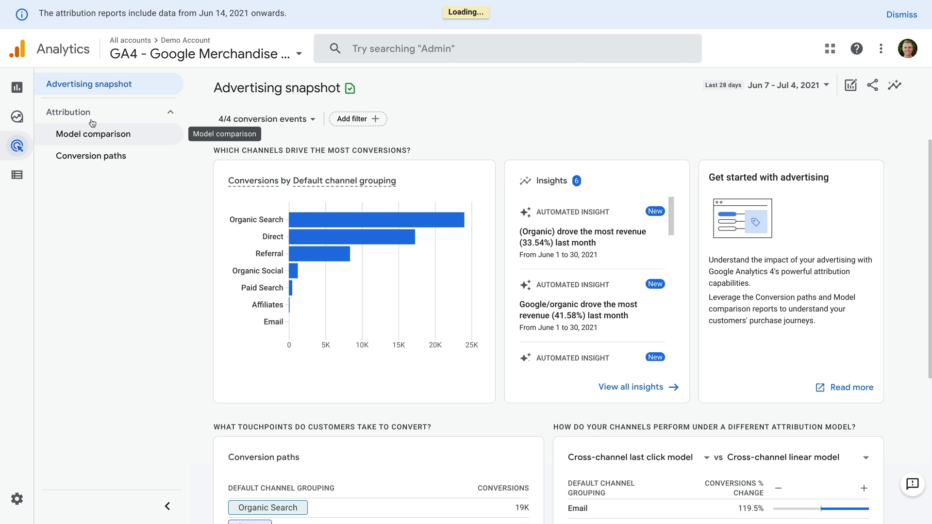
pyautogui.click(148, 139)
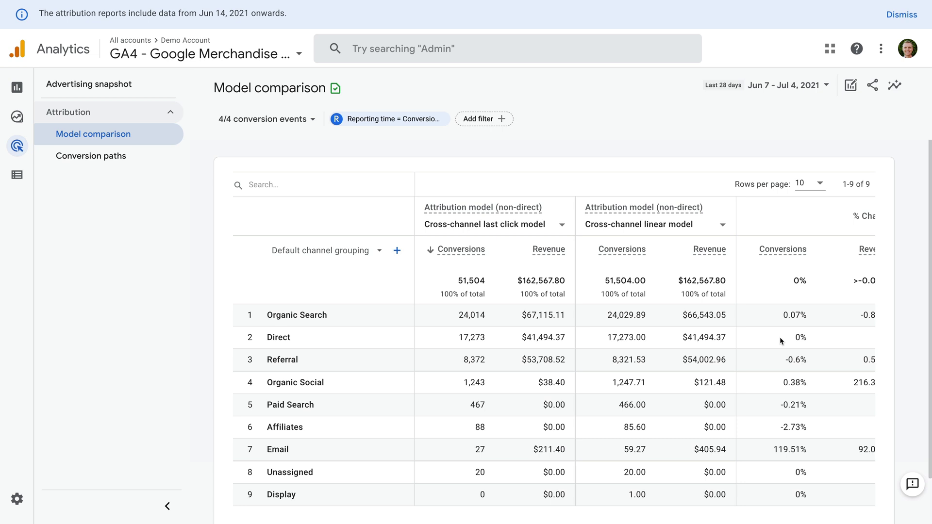
pyautogui.hscroll(2, 777, 337)
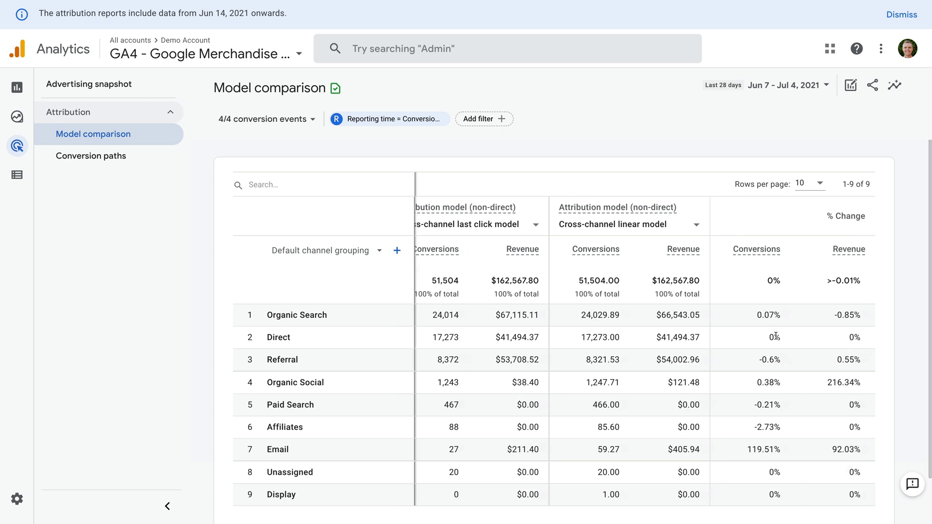
pyautogui.scroll(-1, 776, 336)
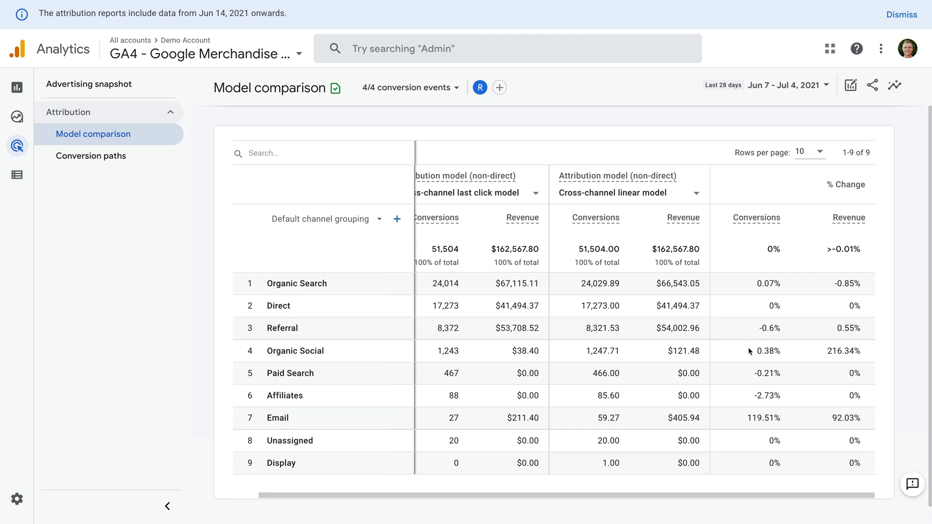
pyautogui.scroll(-1, 754, 348)
pyautogui.moveTo(748, 398); pyautogui.dragTo(779, 397)
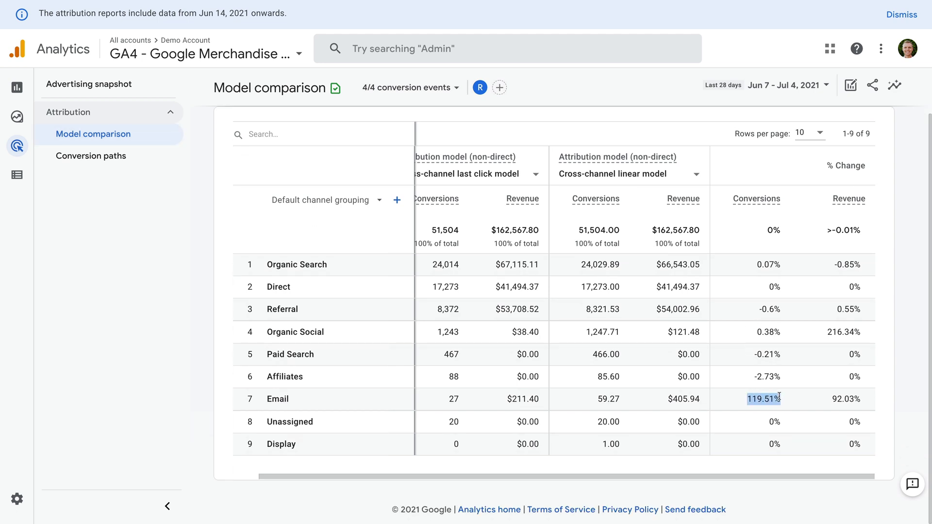
pyautogui.scroll(1, 715, 320)
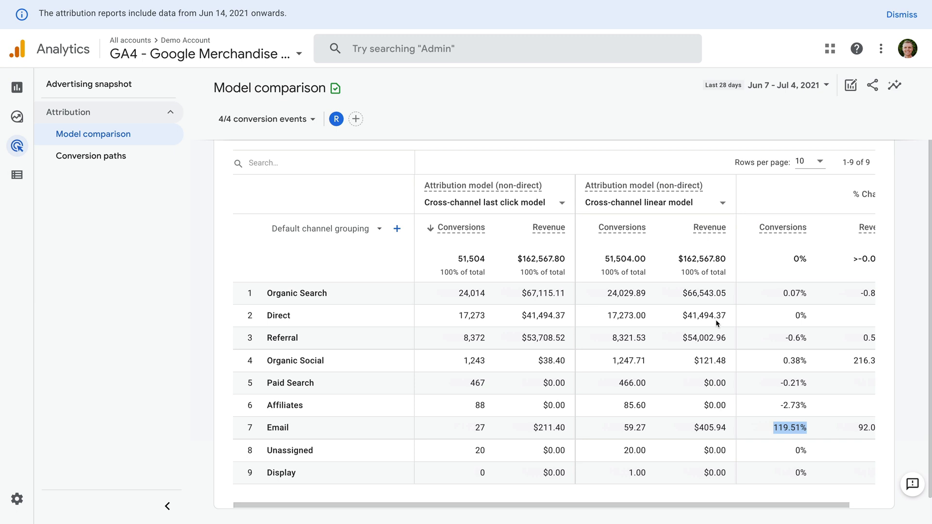
# - Switch the second model to Time decay and note Email's 31.74% and Organic Social's -49.17% changes
pyautogui.click(678, 209)
pyautogui.scroll(-1, 676, 286)
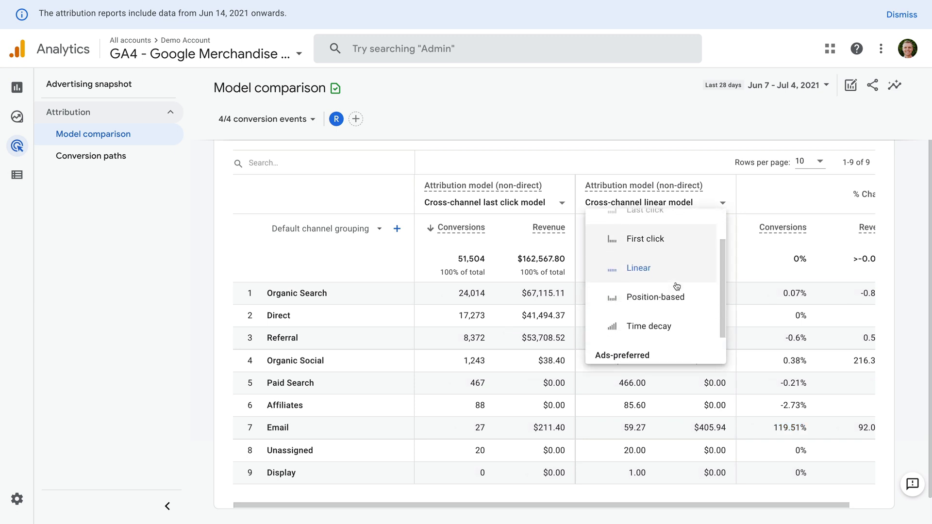
pyautogui.click(666, 320)
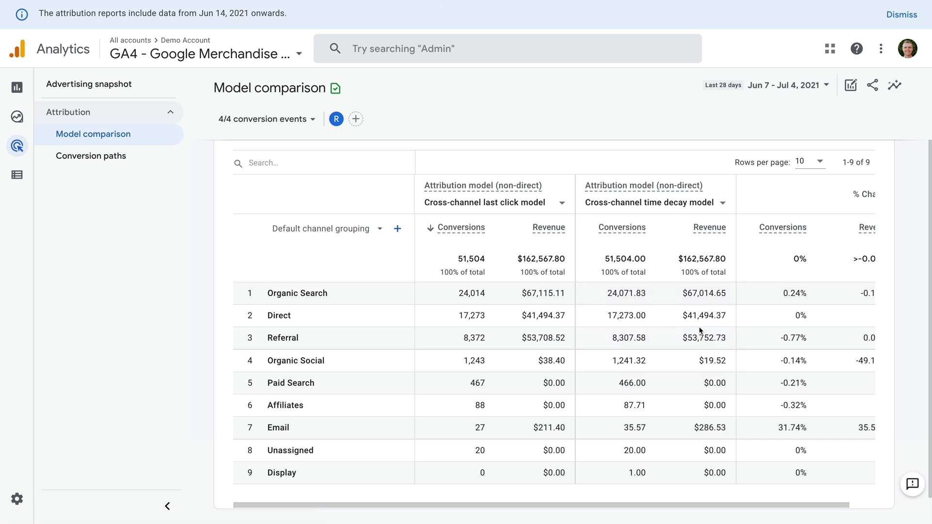
pyautogui.hscroll(2, 823, 347)
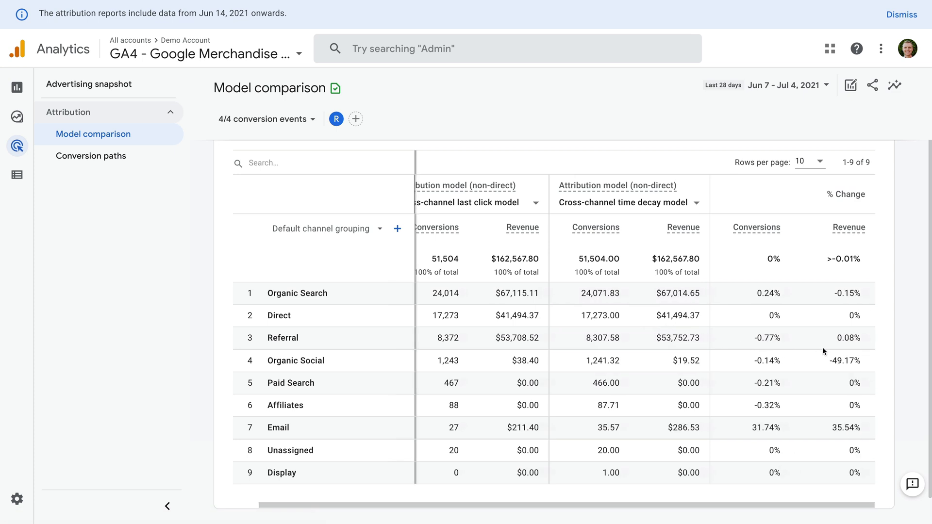
pyautogui.scroll(-1, 822, 350)
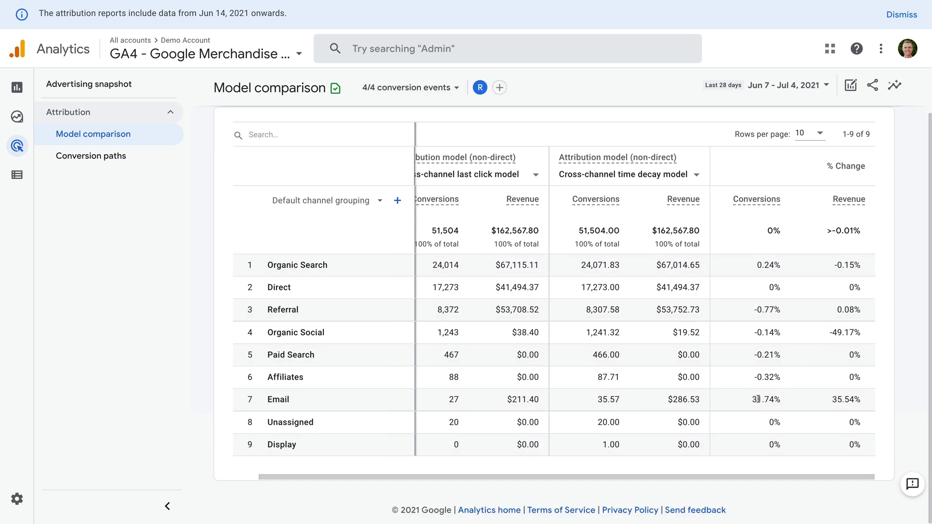
pyautogui.moveTo(751, 399); pyautogui.dragTo(781, 399)
pyautogui.hscroll(-1, 800, 398)
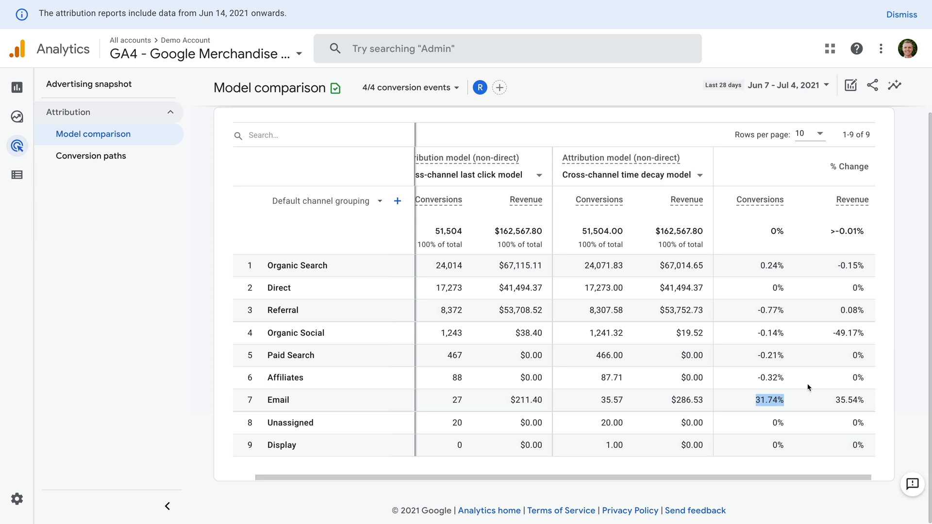
pyautogui.moveTo(832, 333); pyautogui.dragTo(864, 334)
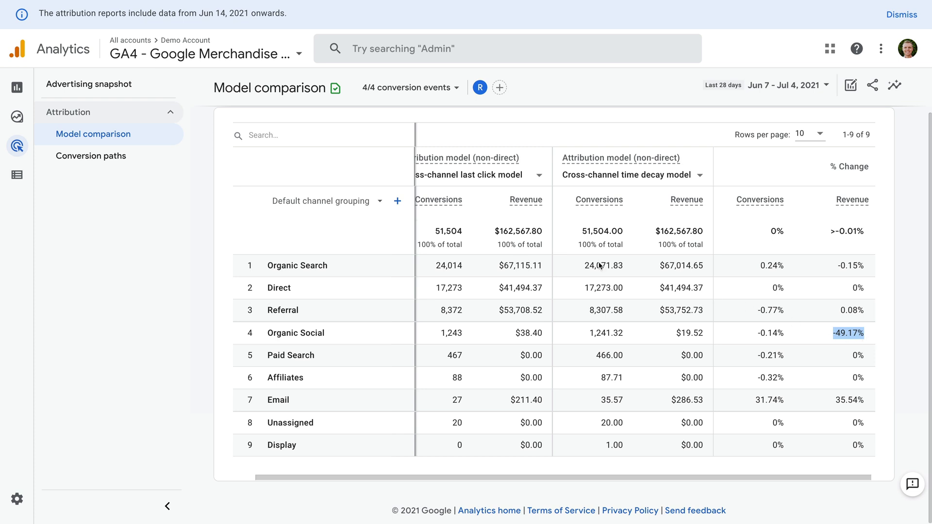
# - Show the Conversion paths report under Attribution
pyautogui.click(144, 157)
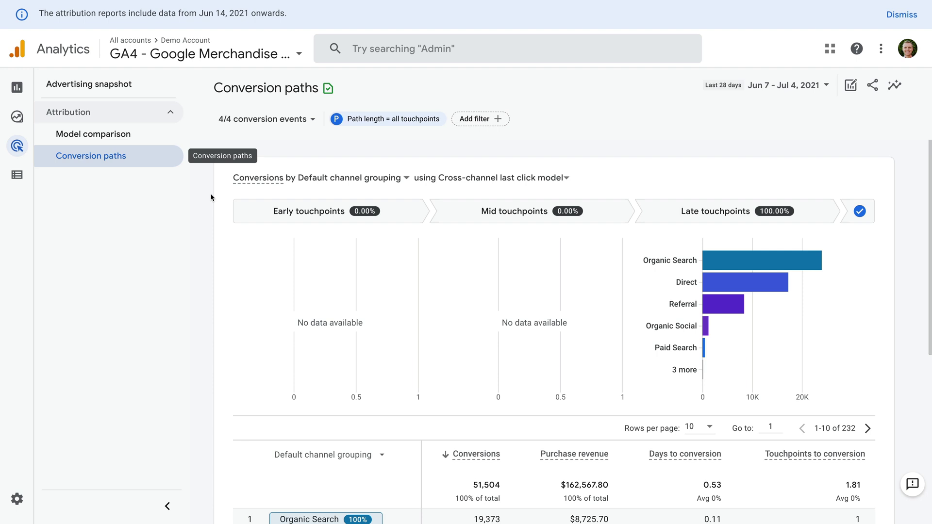
pyautogui.scroll(-1, 391, 250)
pyautogui.scroll(-2, 391, 250)
pyautogui.scroll(-1, 393, 251)
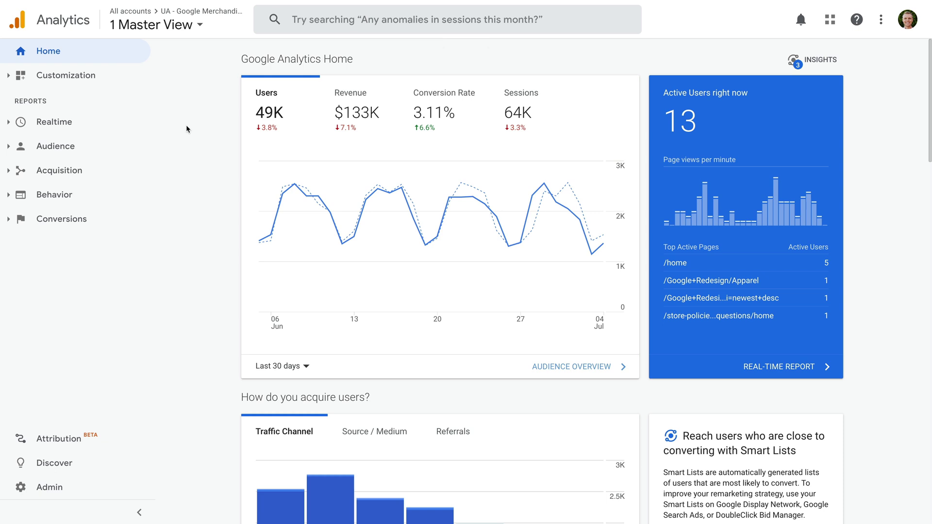
# - Reach Top Conversion Paths under Conversions > Multi-Channel Funnels (7,486 conversions, $79,518.94)
pyautogui.click(78, 227)
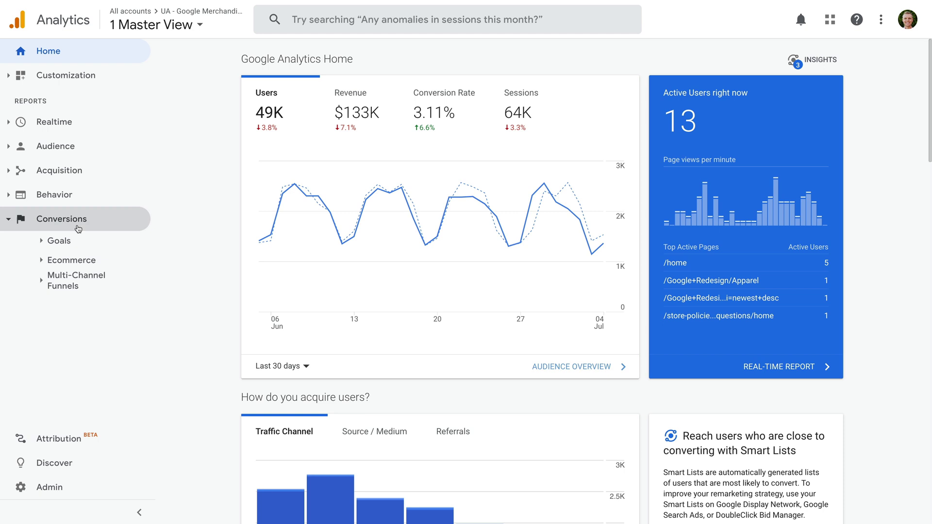
pyautogui.click(101, 284)
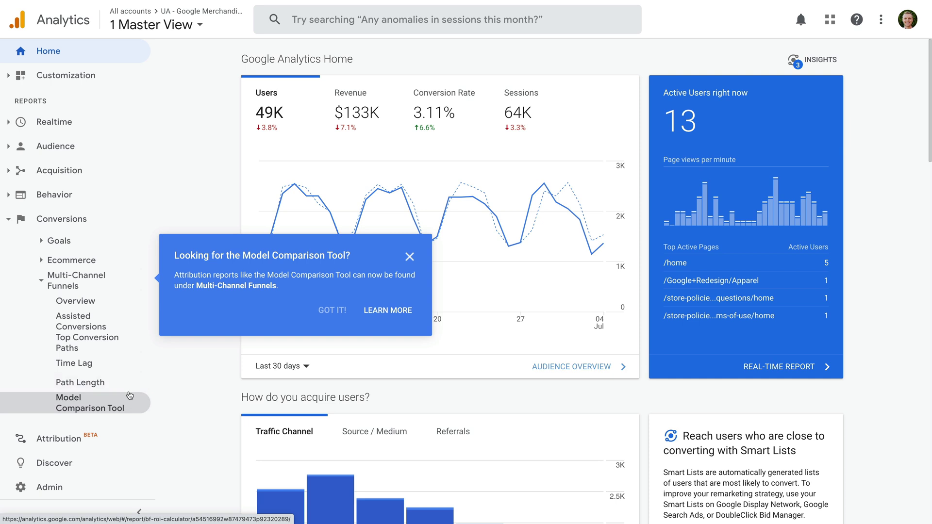
pyautogui.click(117, 343)
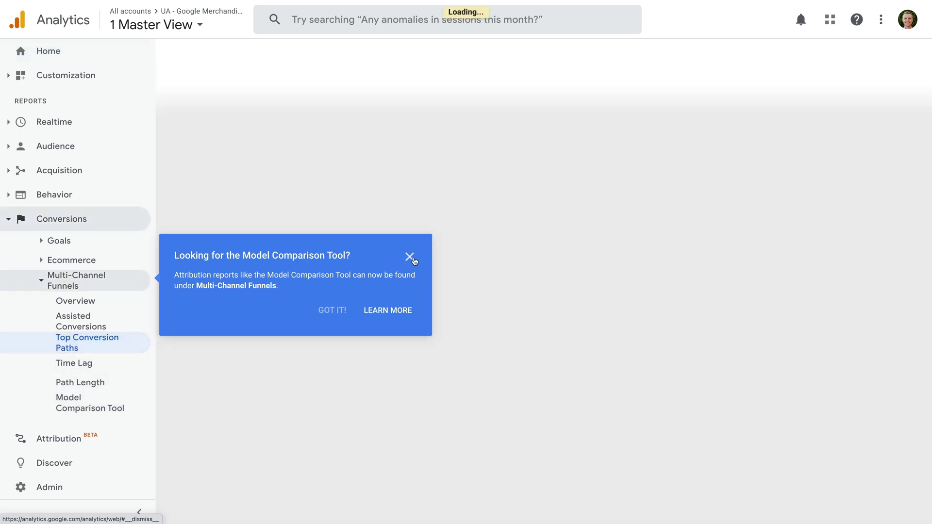
# - Dismiss the tool tip and review the Conversion and Path Length dropdowns, leaving All and 2-or-more unchanged
pyautogui.click(410, 258)
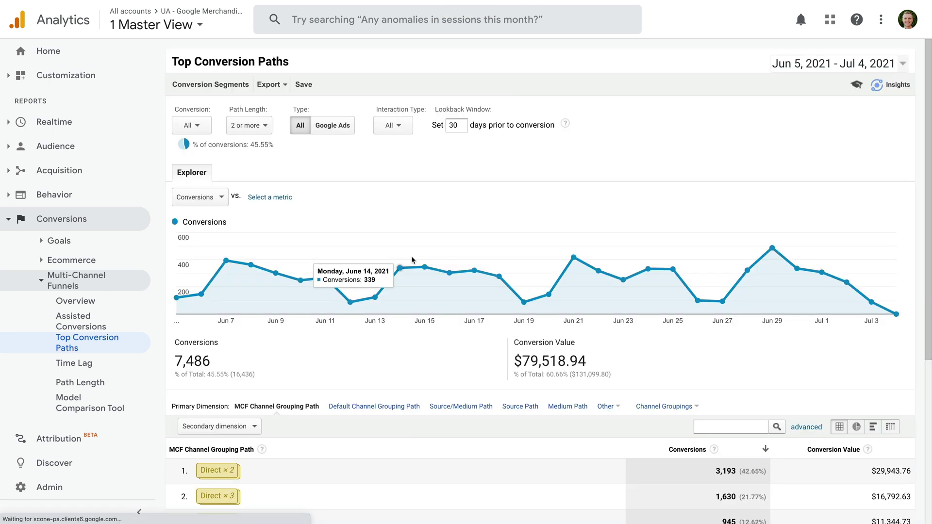
pyautogui.scroll(-2, 426, 284)
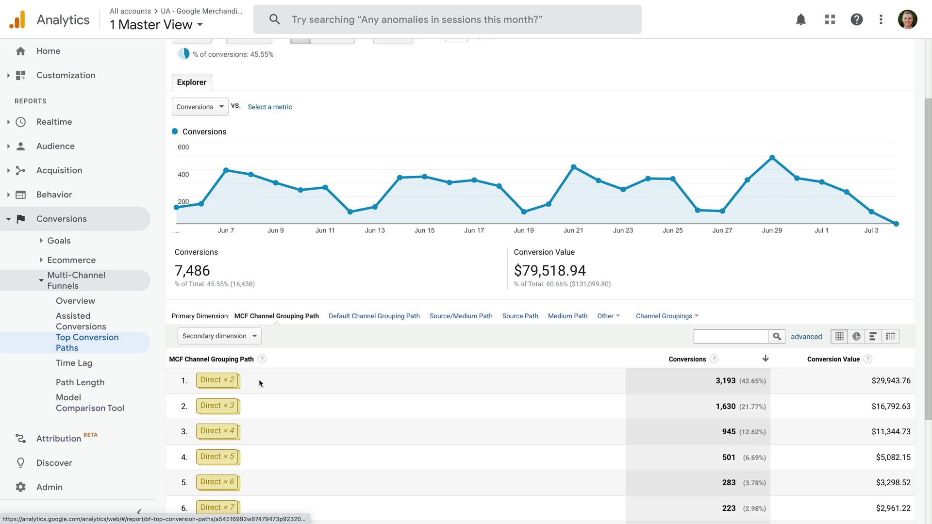
pyautogui.scroll(2, 291, 262)
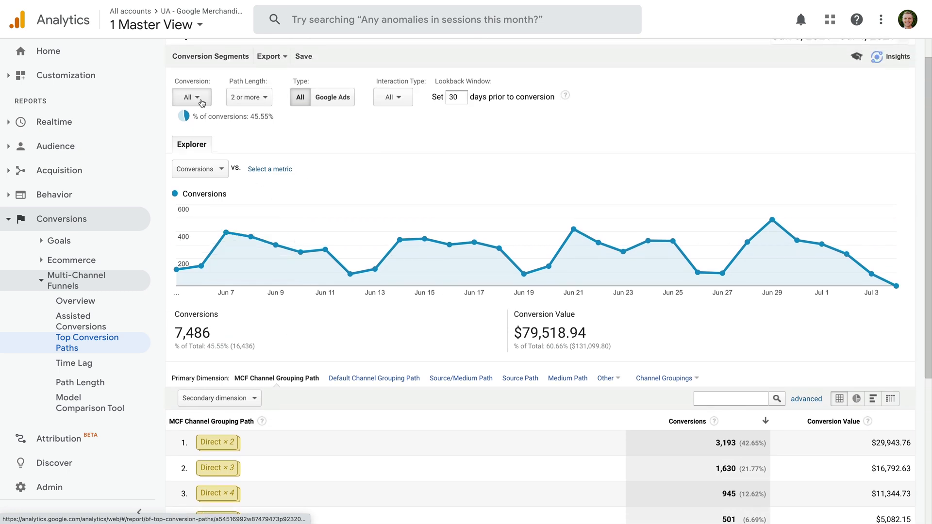
pyautogui.click(201, 103)
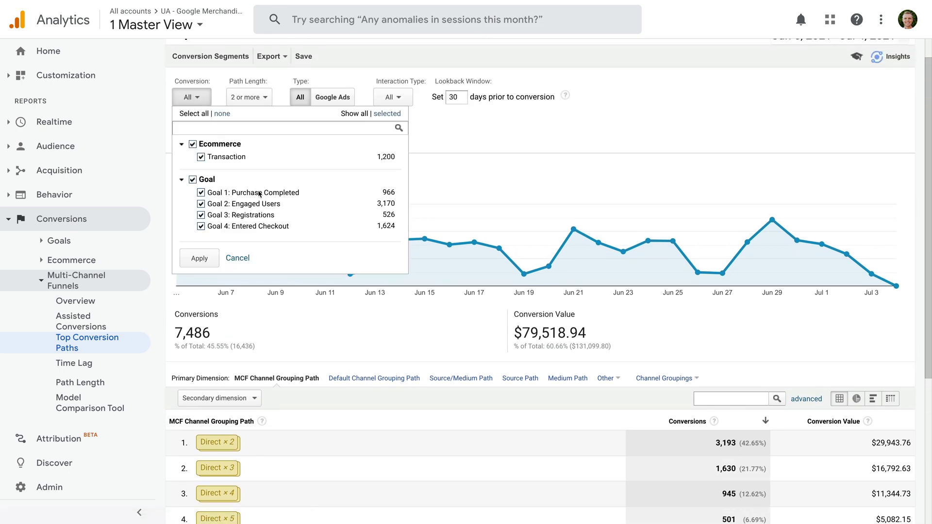
pyautogui.click(189, 103)
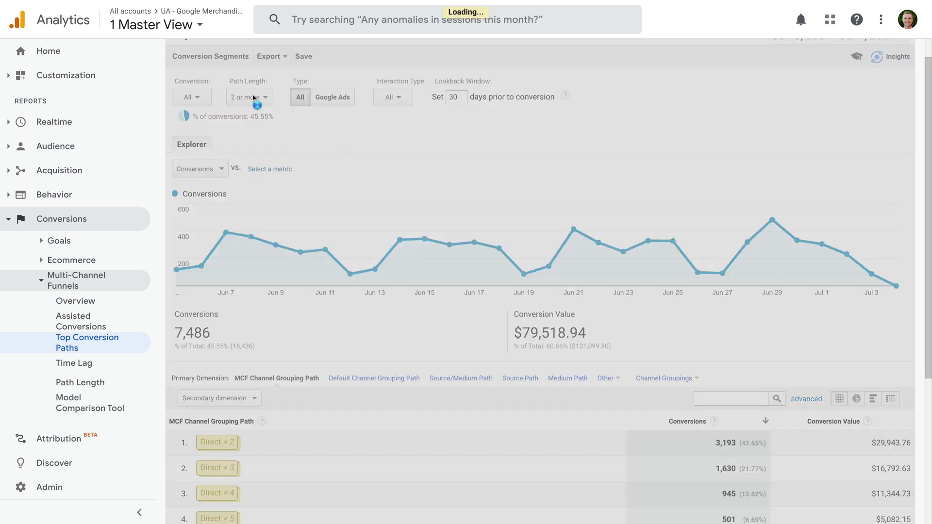
pyautogui.click(254, 99)
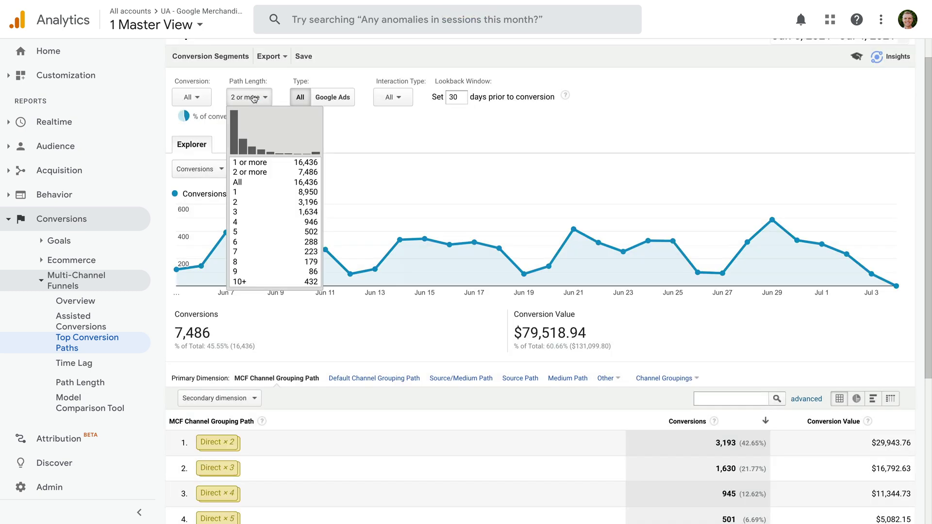
pyautogui.click(254, 98)
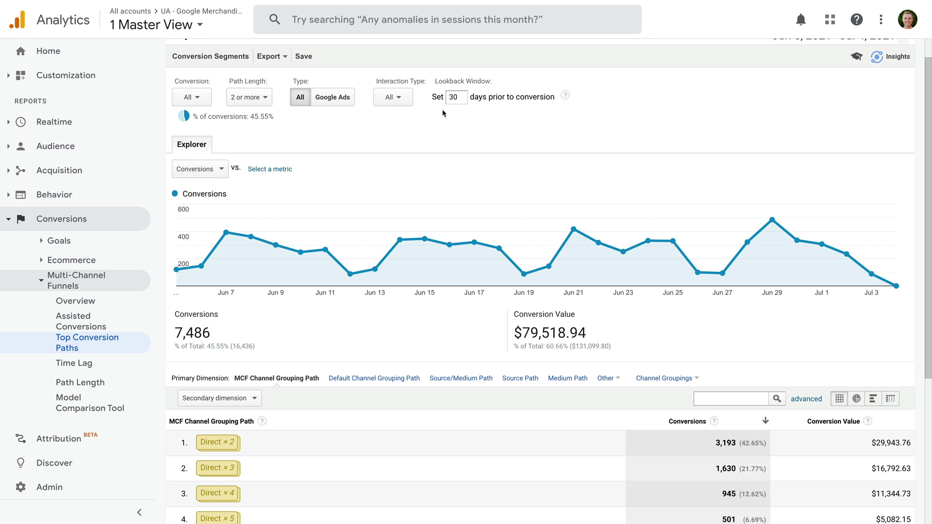
# - Set the Model Comparison Tool's primary model to Last Non-Direct Click and list comparison models
pyautogui.click(100, 403)
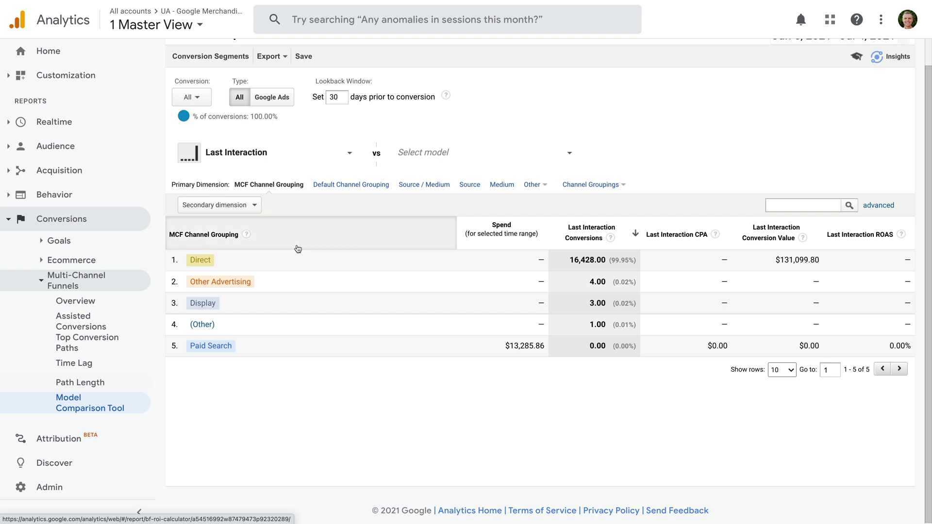
pyautogui.click(283, 156)
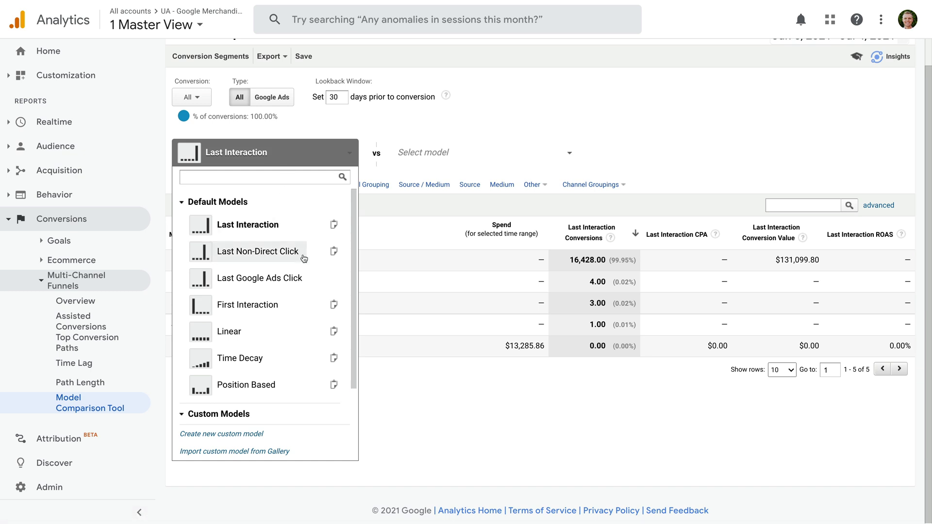
pyautogui.click(304, 258)
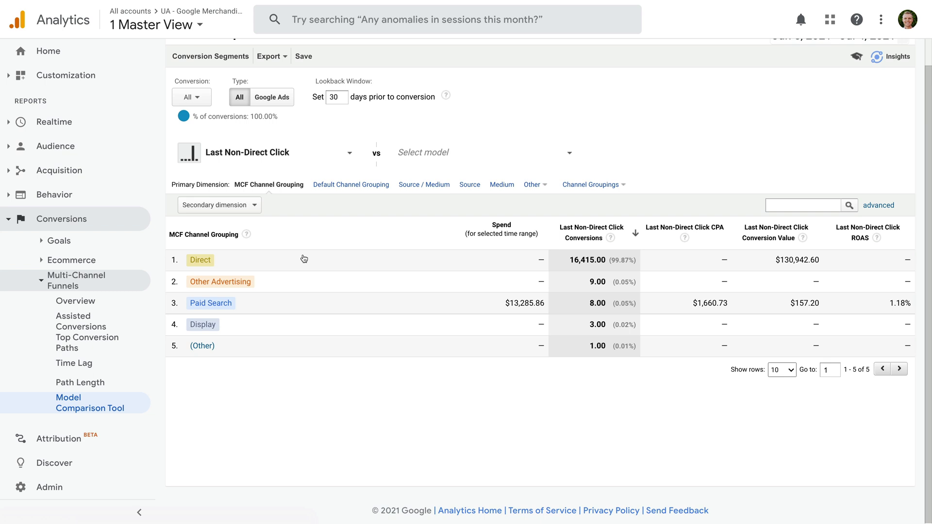
pyautogui.click(438, 155)
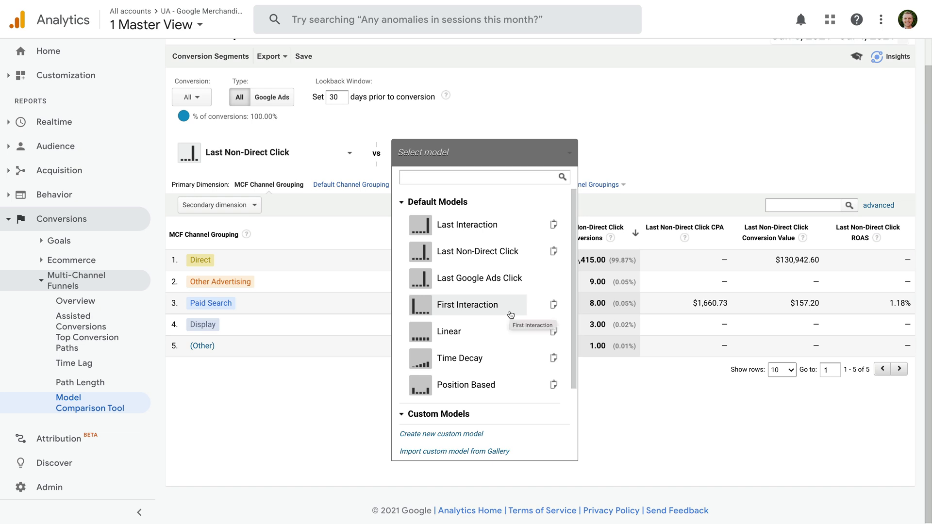
pyautogui.scroll(-1, 511, 315)
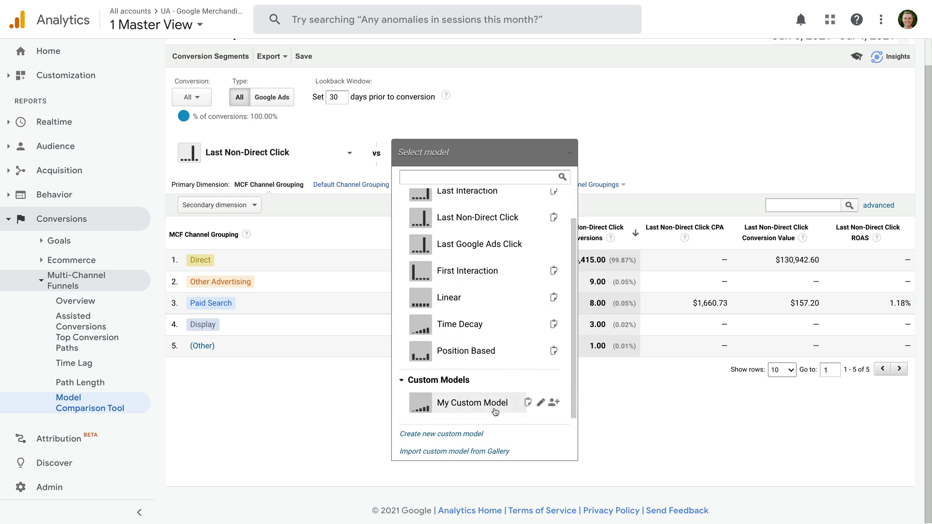